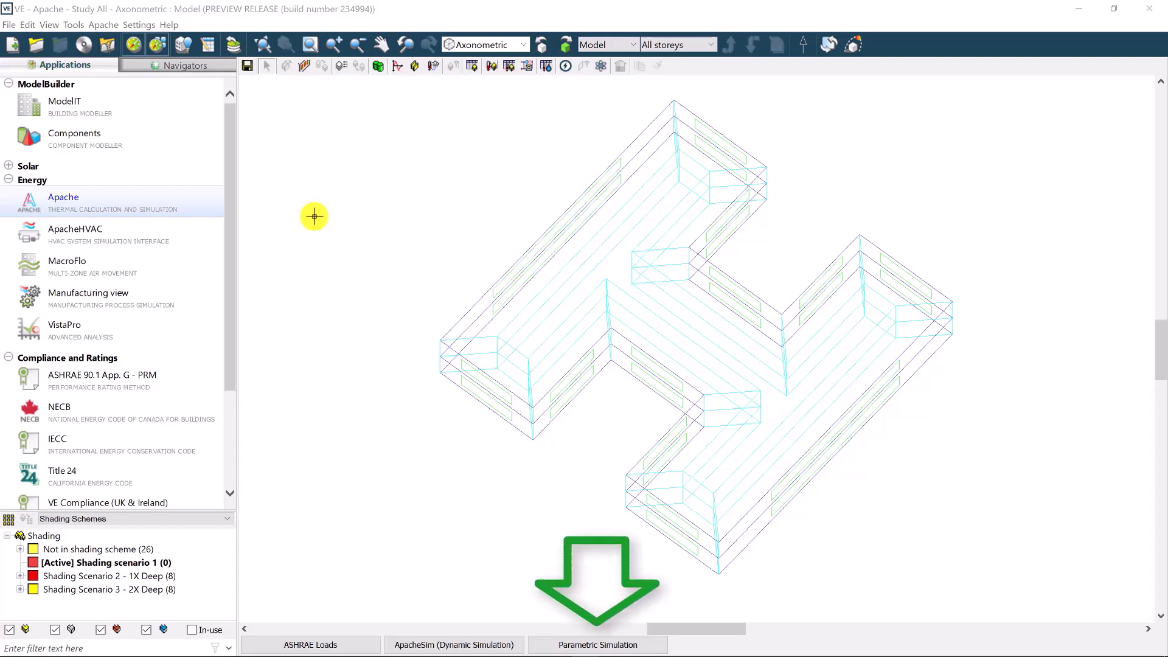
# Open the Parametric Simulation window with its Default study of 19 parameters
pyautogui.click(597, 644)
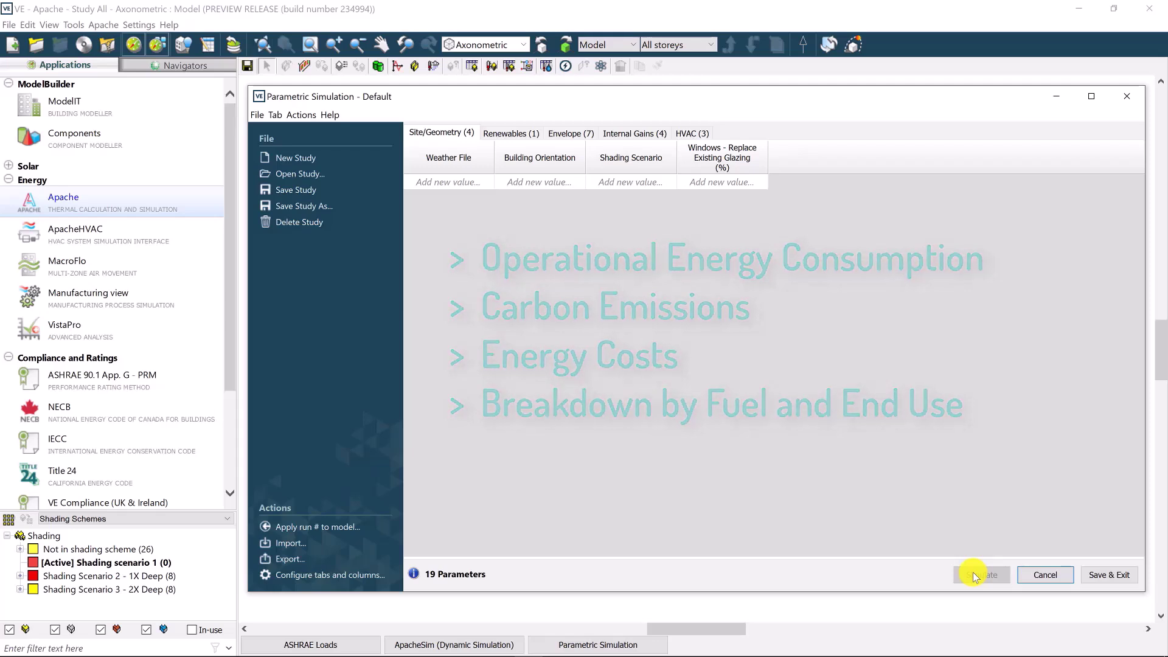
# Load Study Full and set its weather files to Manhattan WeatherShift 2030, 2050 and 2080
pyautogui.click(329, 175)
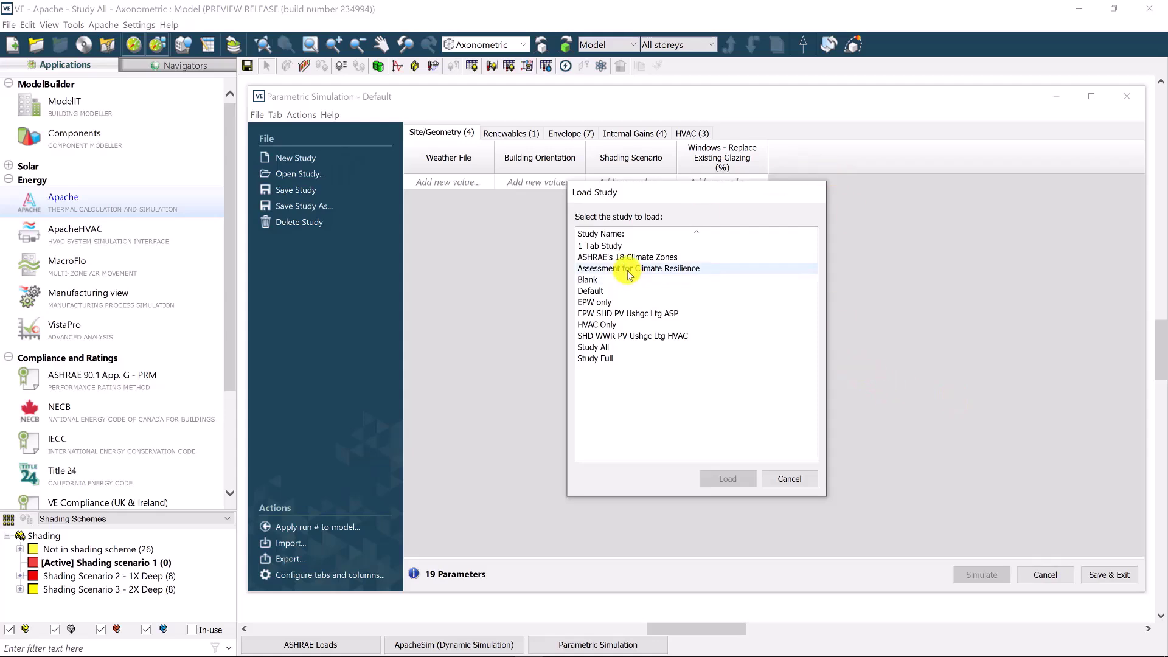
pyautogui.doubleClick(624, 359)
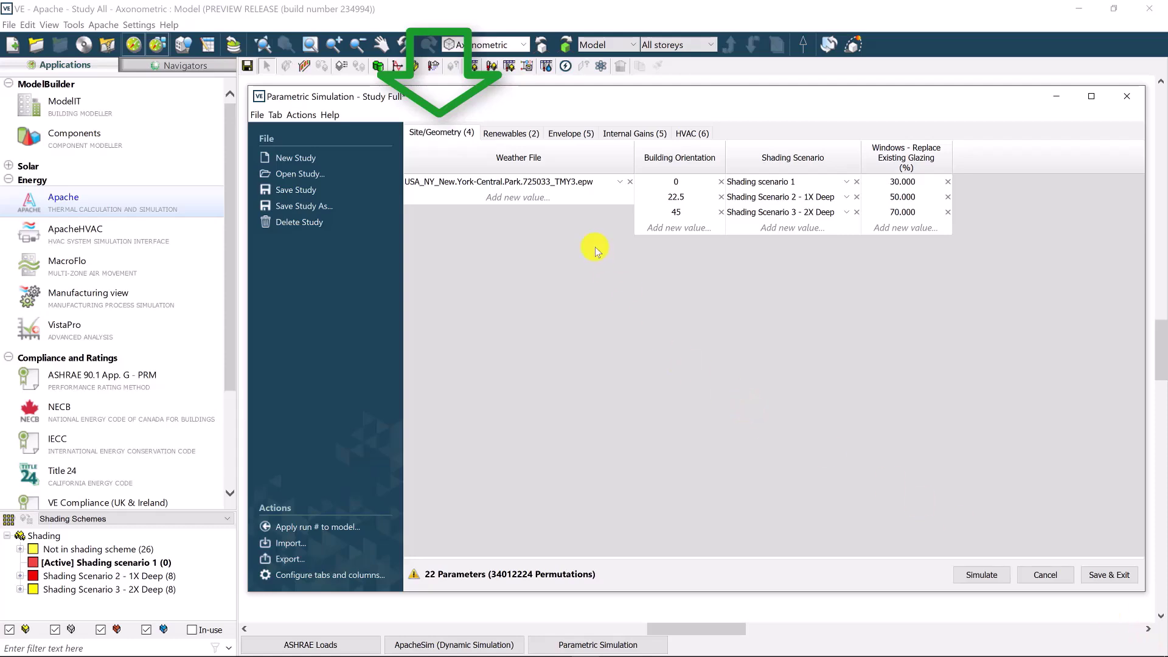
pyautogui.click(585, 182)
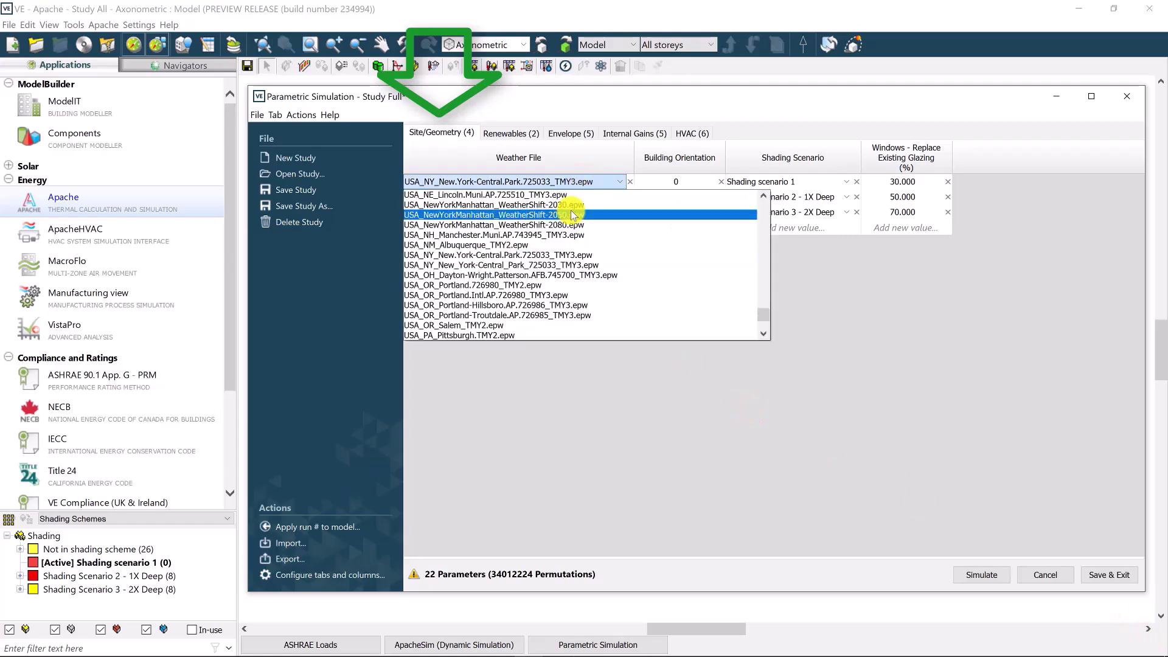
pyautogui.click(572, 205)
pyautogui.click(572, 198)
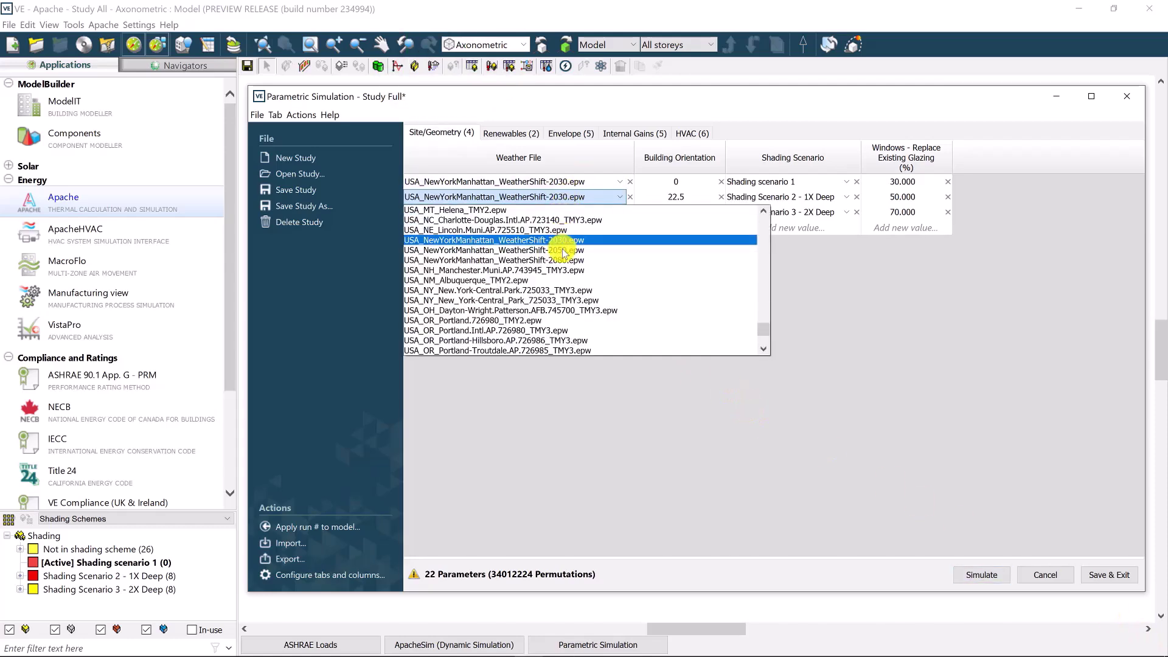
pyautogui.click(560, 221)
pyautogui.click(563, 215)
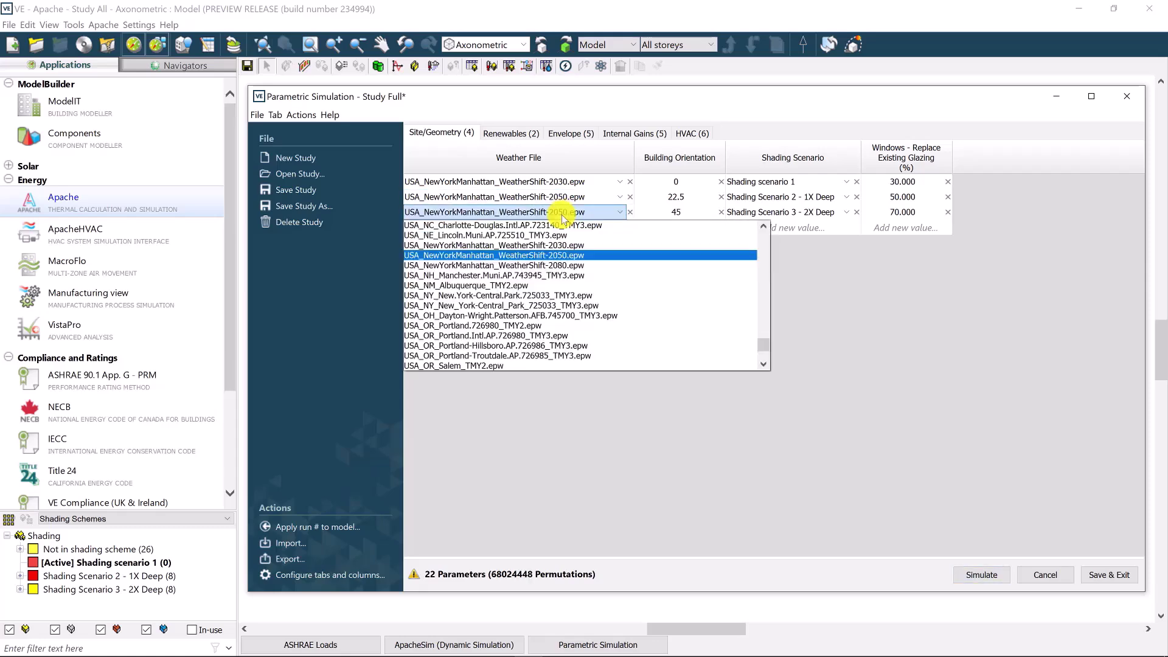
pyautogui.click(560, 269)
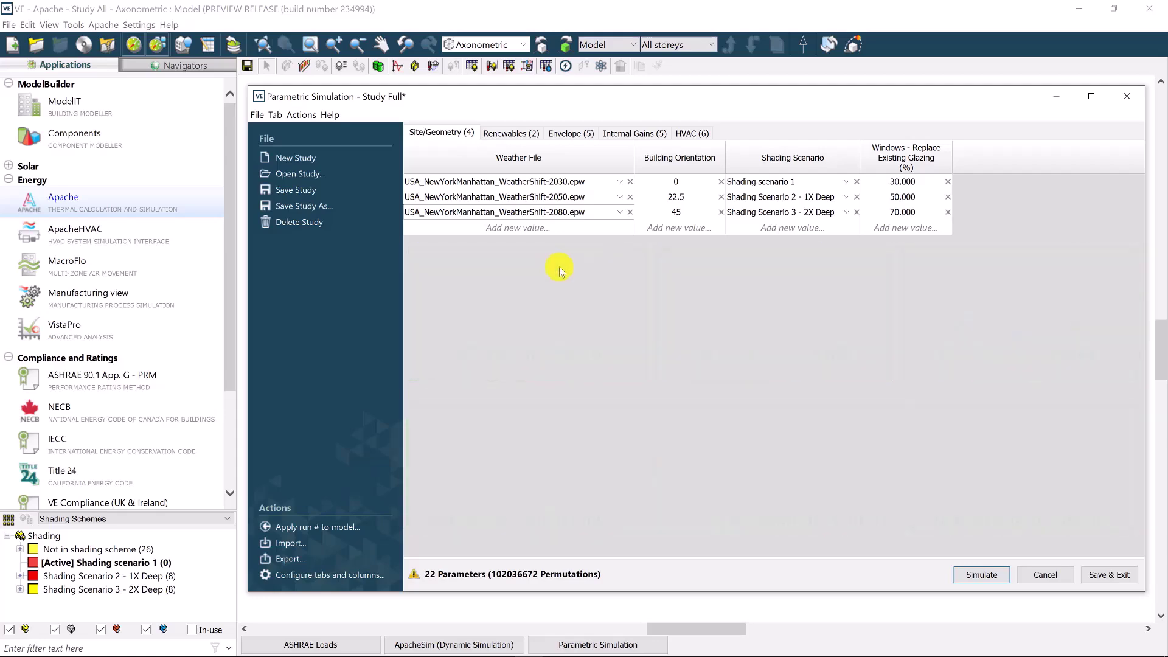
# Review the two Renewables parameters, then show the five Envelope parameters
pyautogui.click(518, 134)
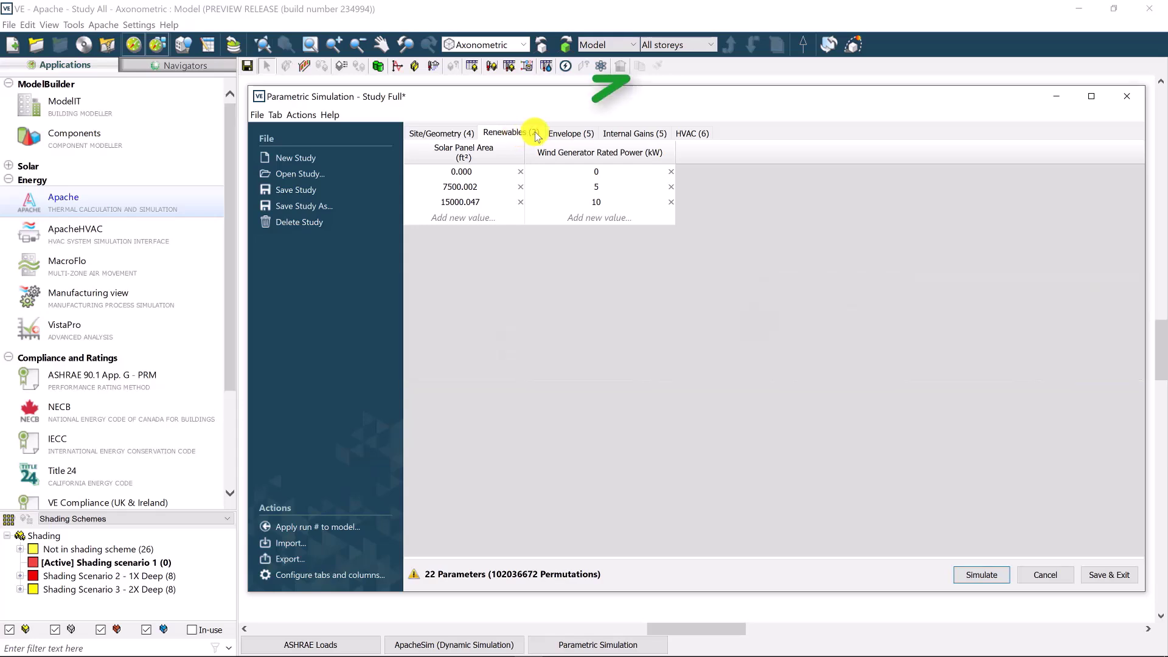
pyautogui.click(570, 133)
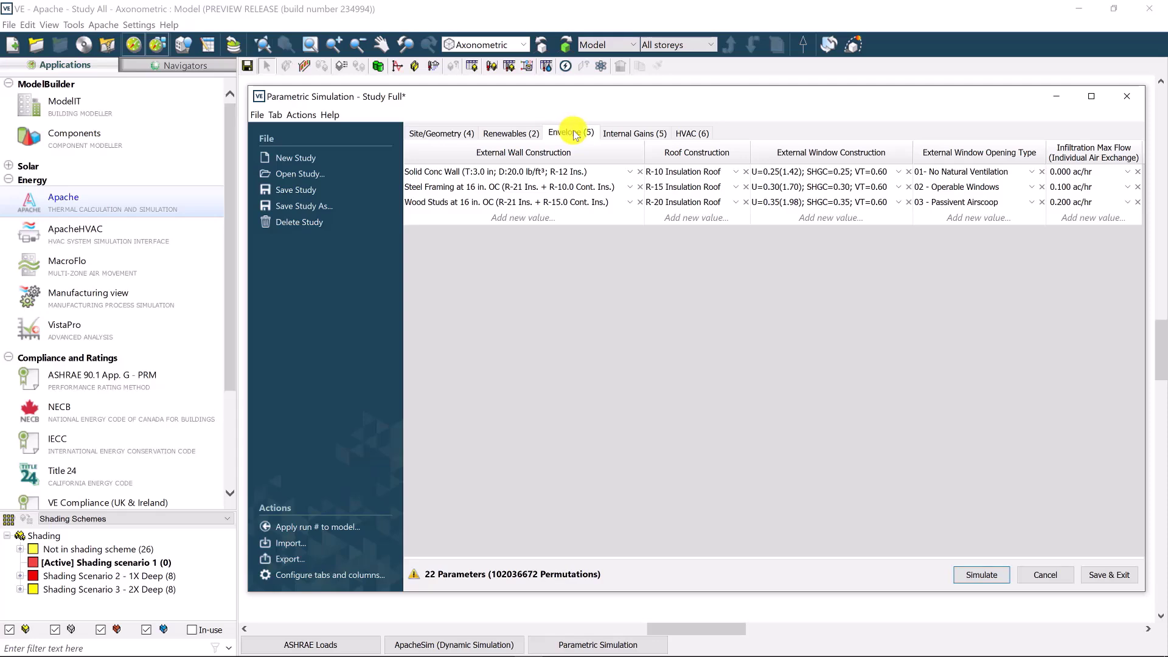
# Review the five Internal Gains parameters, then show the six HVAC parameters
pyautogui.click(629, 135)
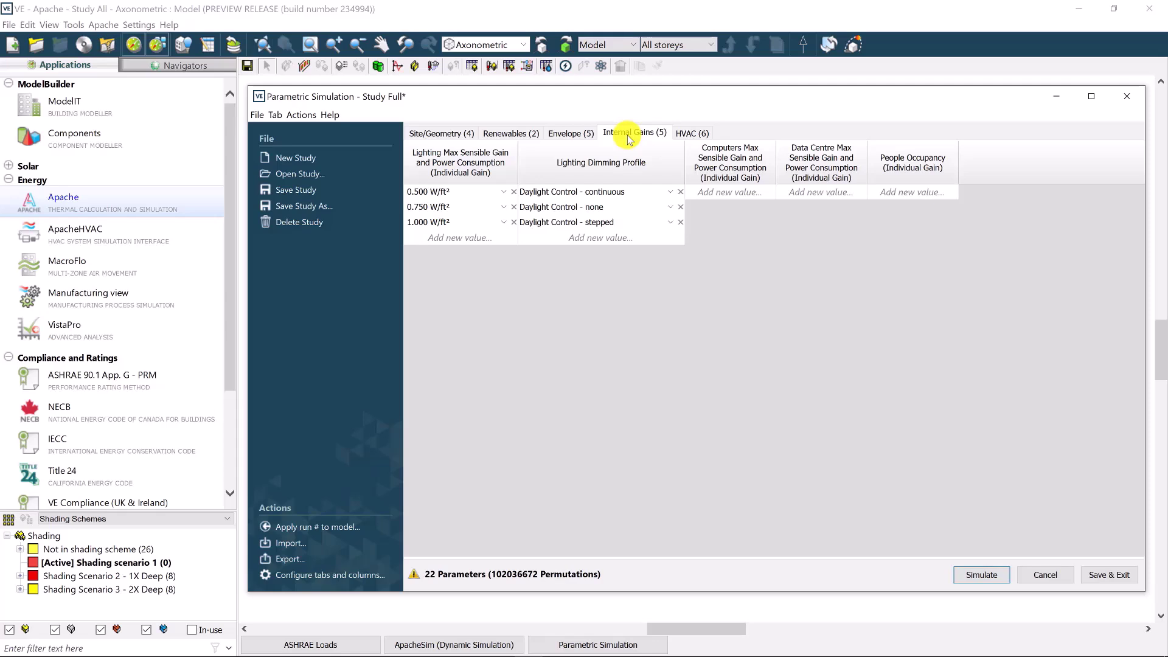
pyautogui.click(684, 135)
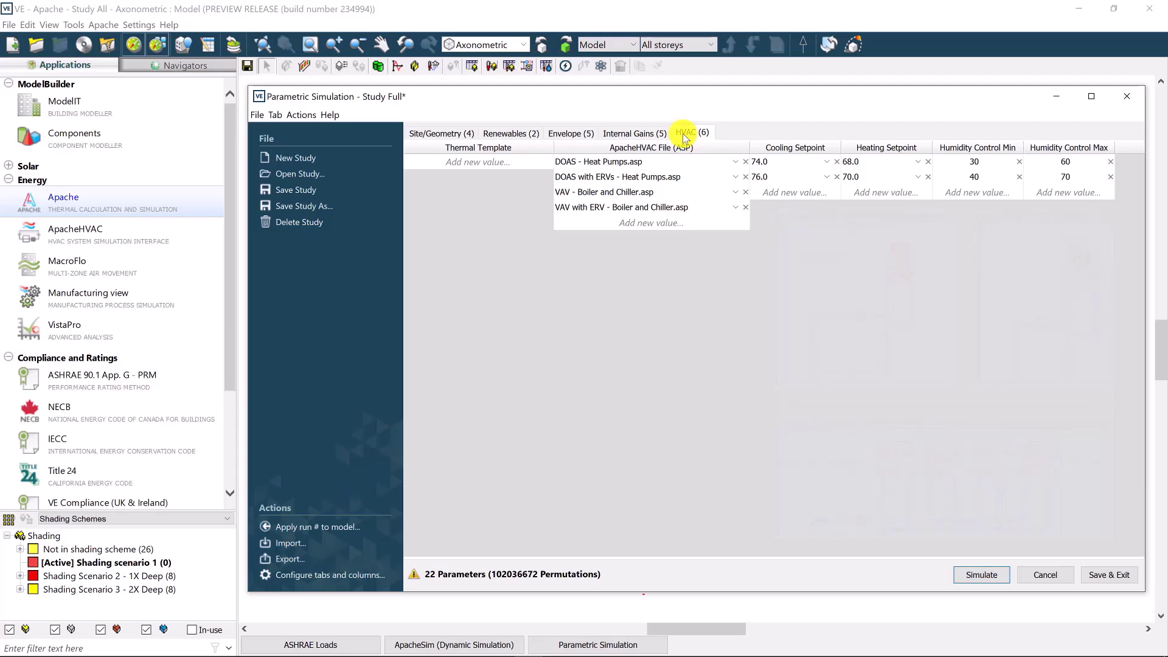
# Save changes to Study Full and load the 1-Tab Study with 432 permutations
pyautogui.click(299, 175)
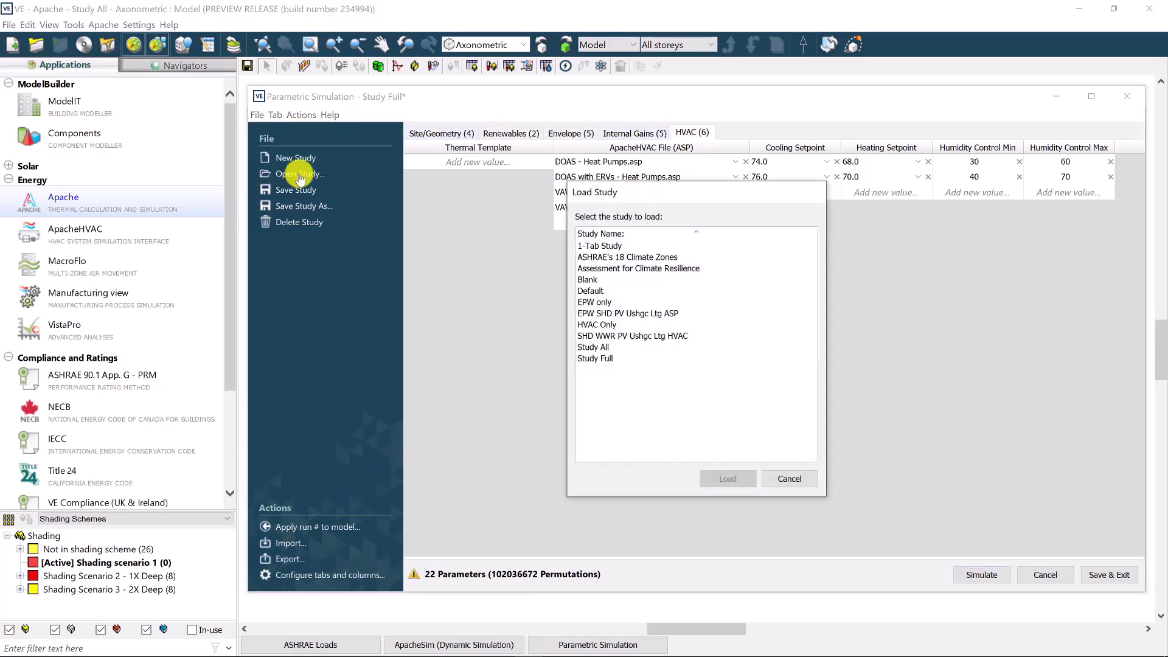
pyautogui.doubleClick(614, 246)
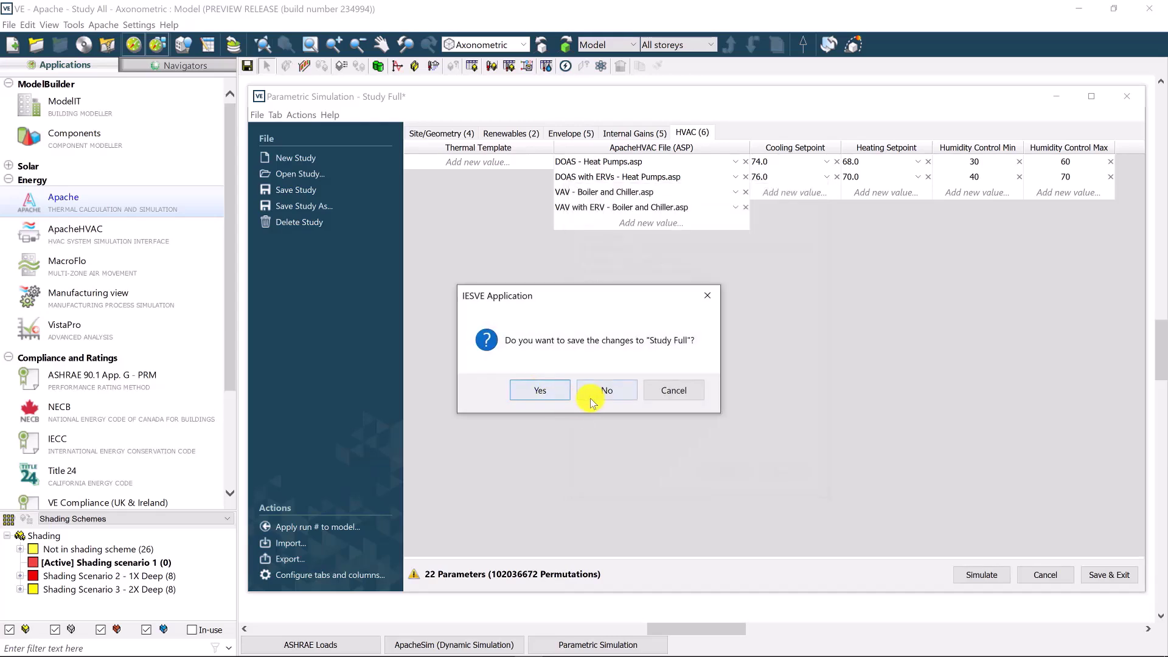
pyautogui.click(547, 395)
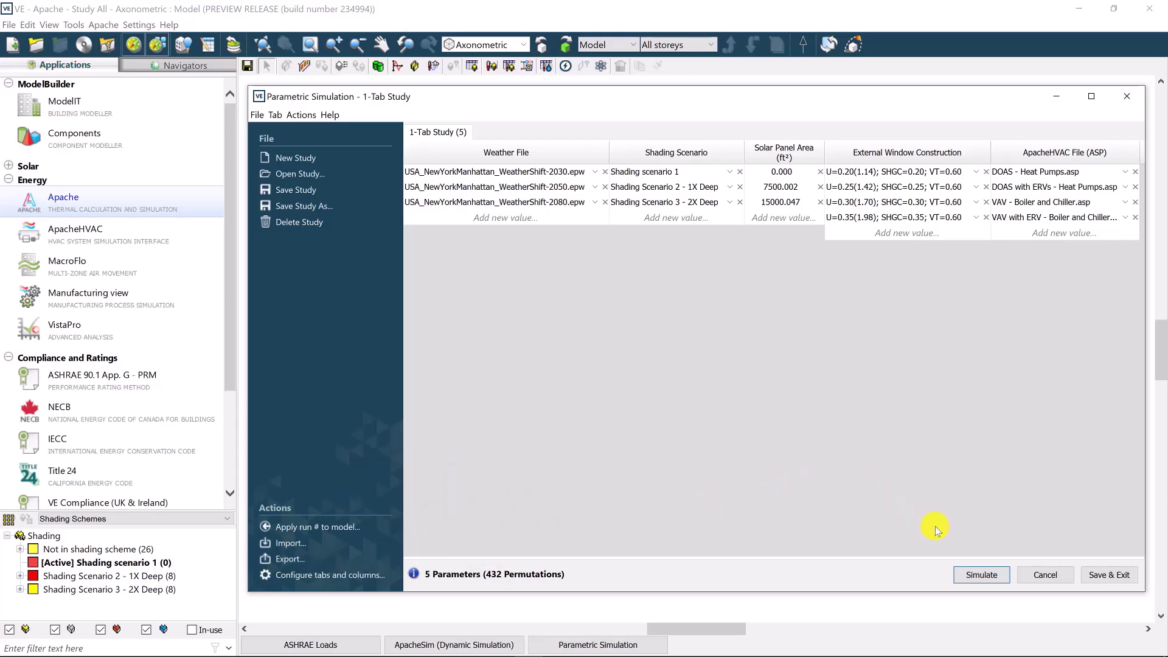
# Set the simulation resolution to 1 Week/Season and run the parametric simulation
pyautogui.click(975, 575)
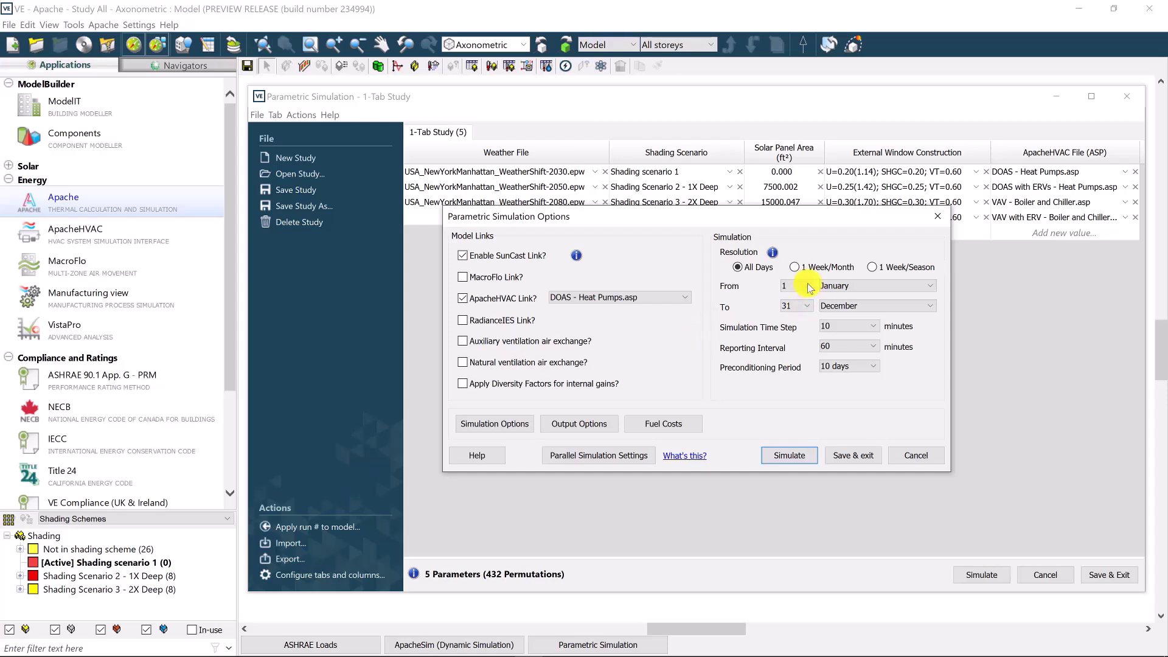
pyautogui.click(796, 268)
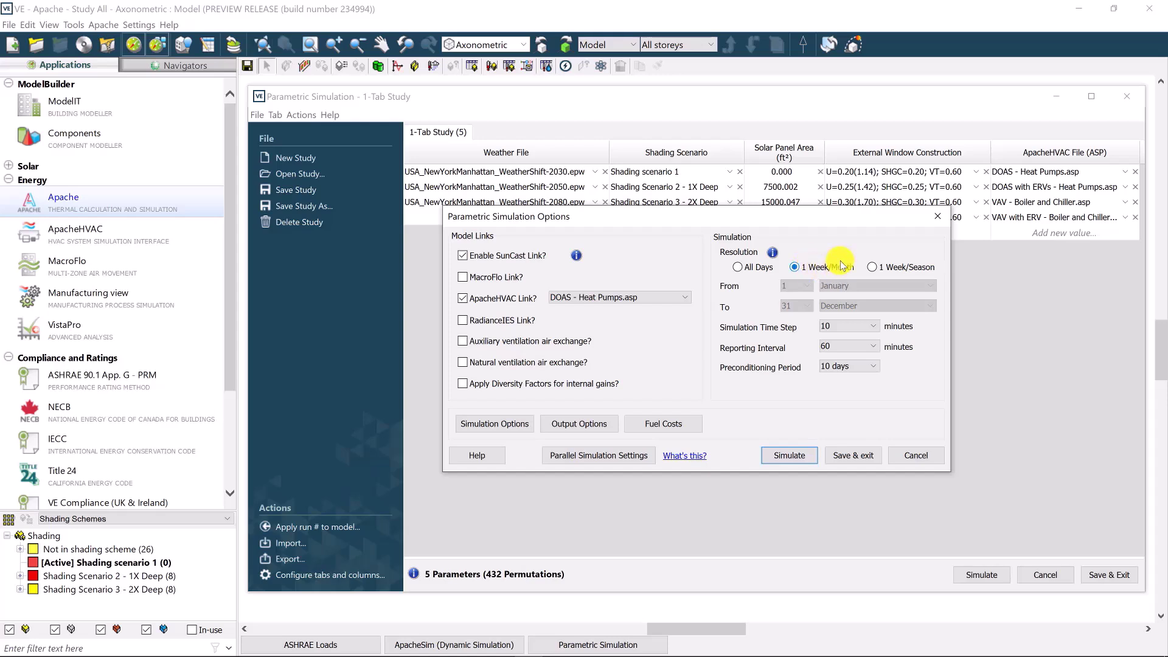
pyautogui.click(897, 269)
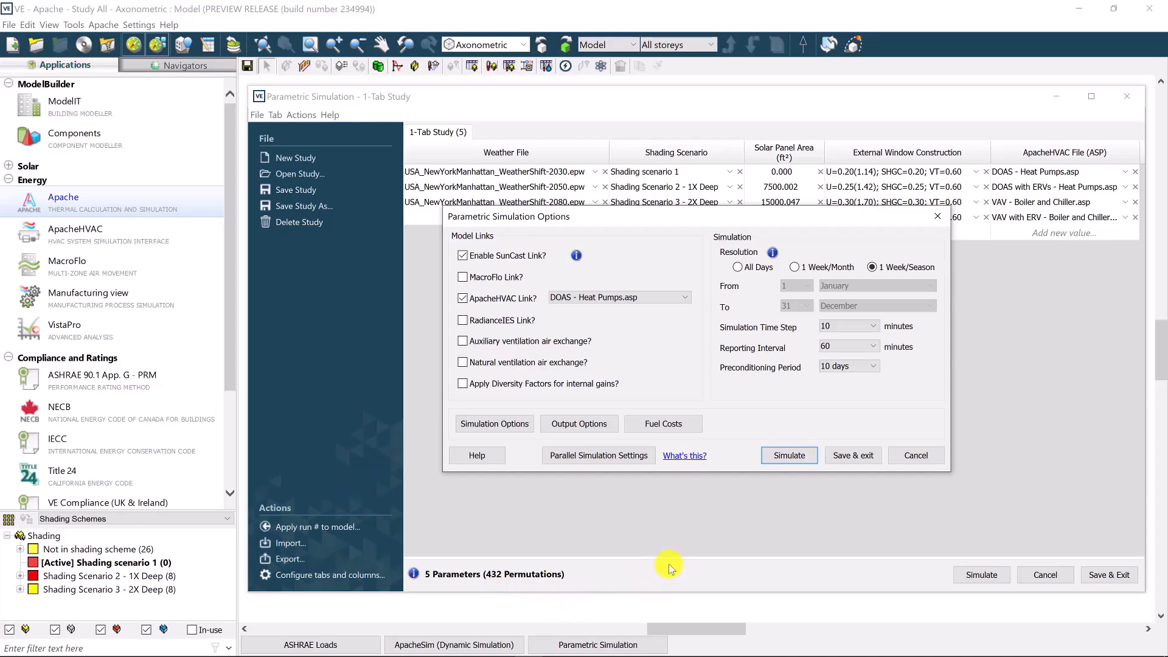
pyautogui.click(775, 461)
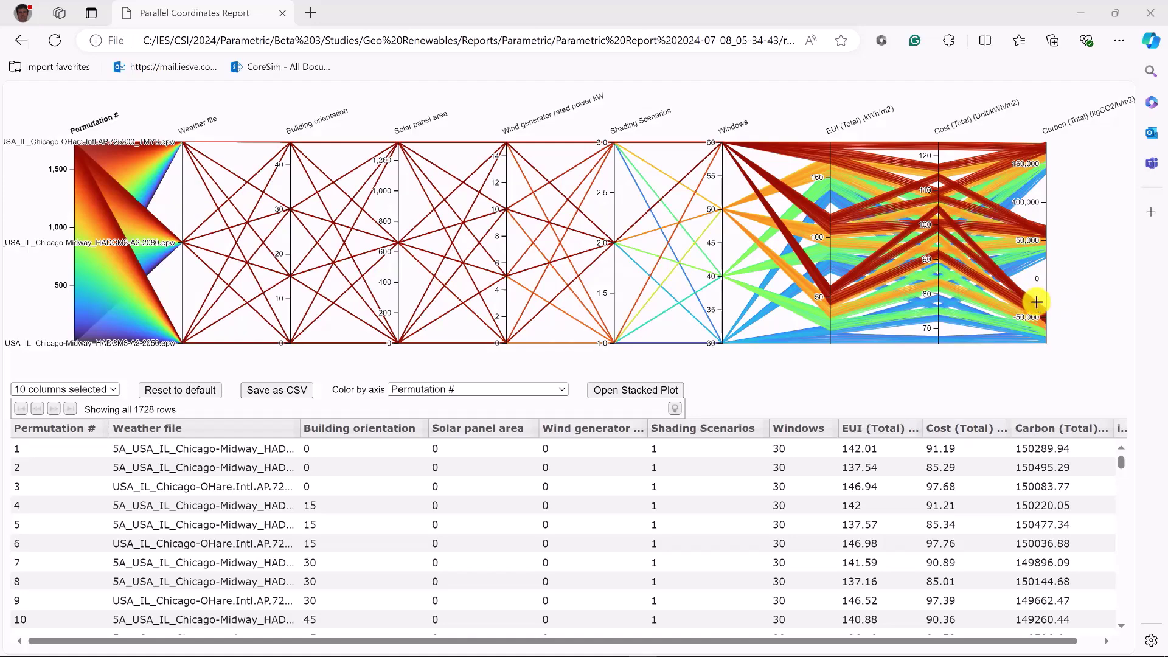
# Filter runs to carbon near -50,000, EUI about 50 or below, and windows 50–60%
pyautogui.moveTo(1038, 301)
pyautogui.mouseDown()
pyautogui.moveTo(1056, 318)
pyautogui.moveTo(1059, 354)
pyautogui.mouseUp()
pyautogui.click(1054, 331)
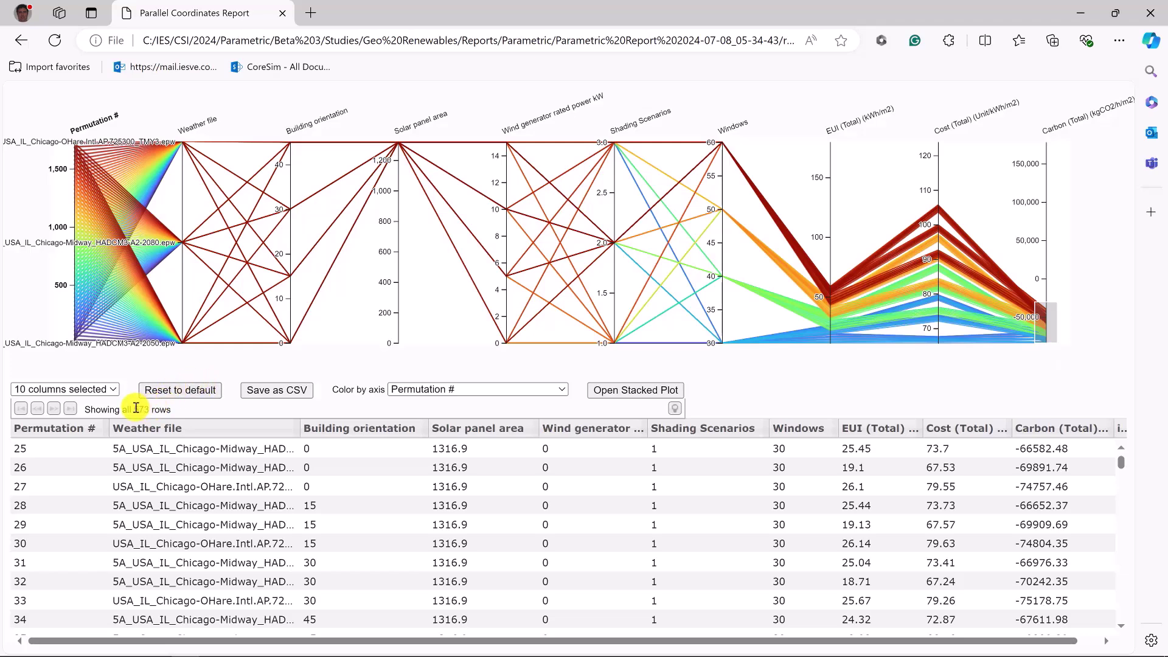
pyautogui.moveTo(135, 408); pyautogui.dragTo(177, 414)
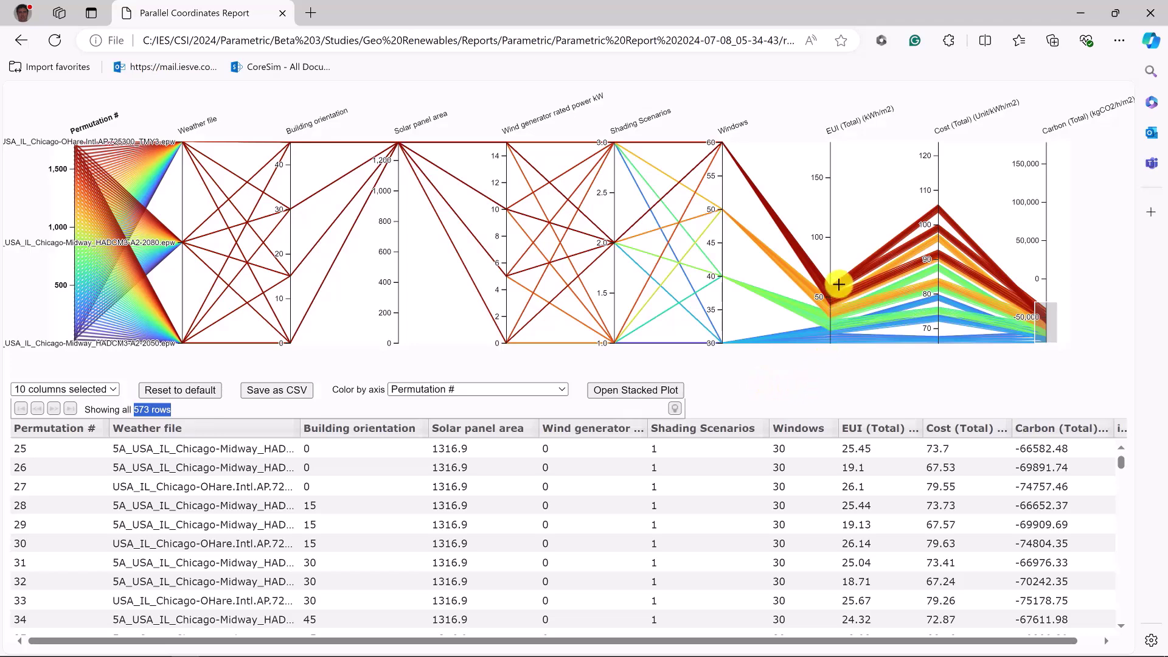
pyautogui.moveTo(839, 284); pyautogui.dragTo(804, 327)
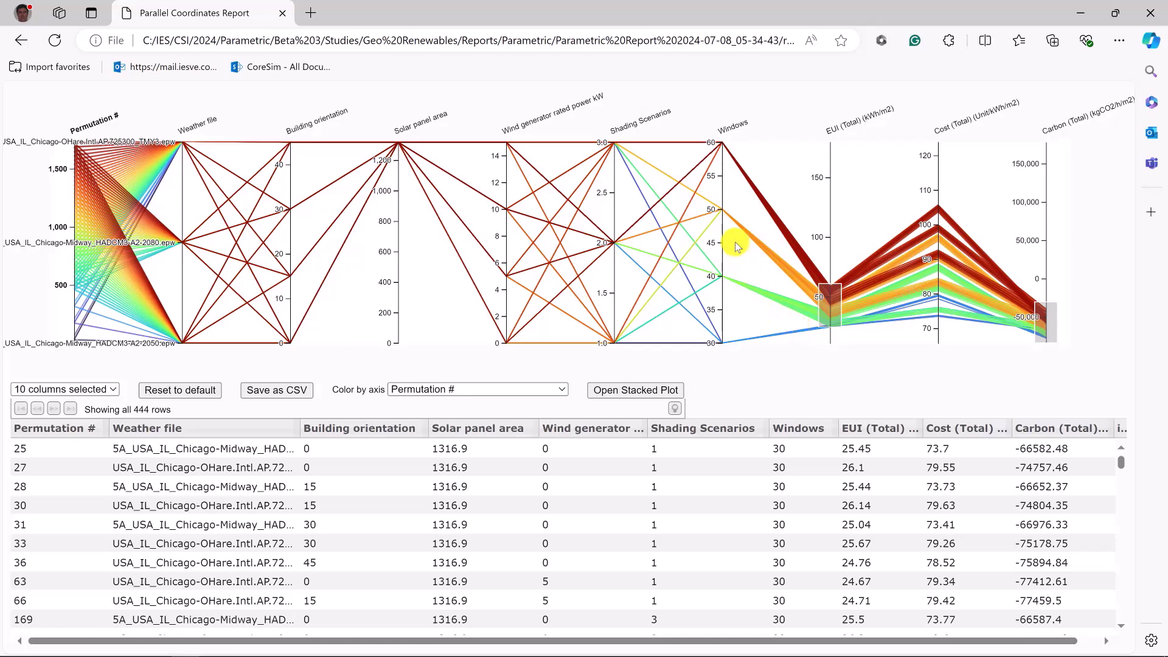
pyautogui.moveTo(727, 228); pyautogui.dragTo(691, 125)
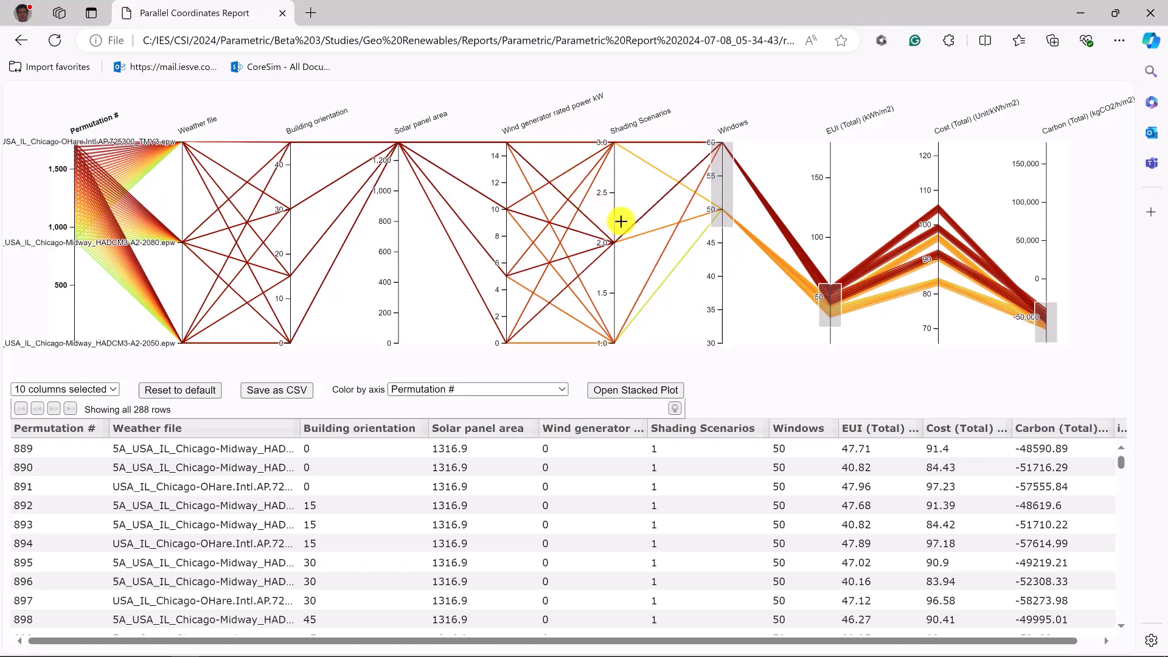
# Filter to shading scenario 2, no wind generator, and both Chicago-Midway weather files
pyautogui.moveTo(621, 222); pyautogui.dragTo(600, 265)
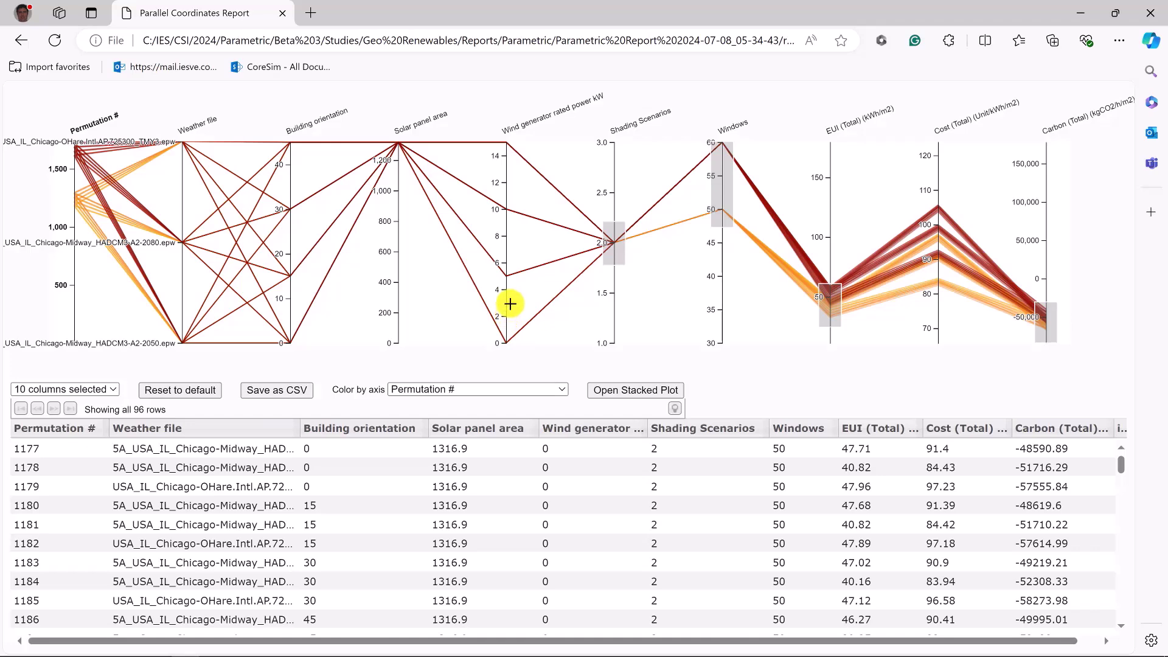
pyautogui.moveTo(510, 303); pyautogui.dragTo(490, 351)
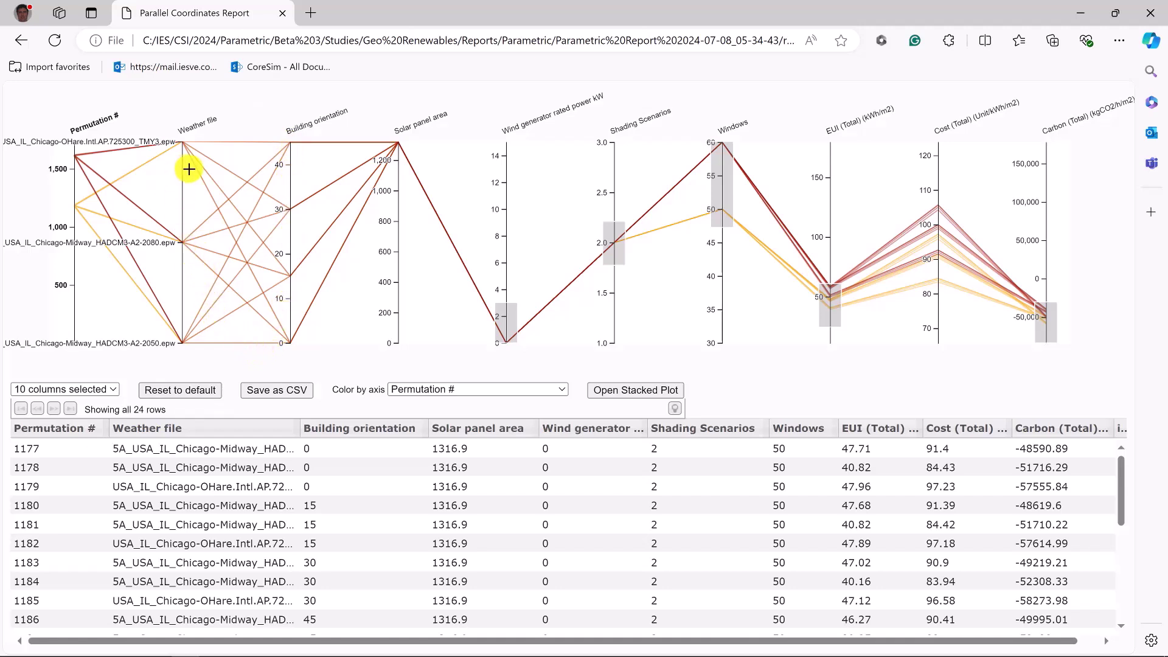
pyautogui.moveTo(186, 166); pyautogui.dragTo(170, 132)
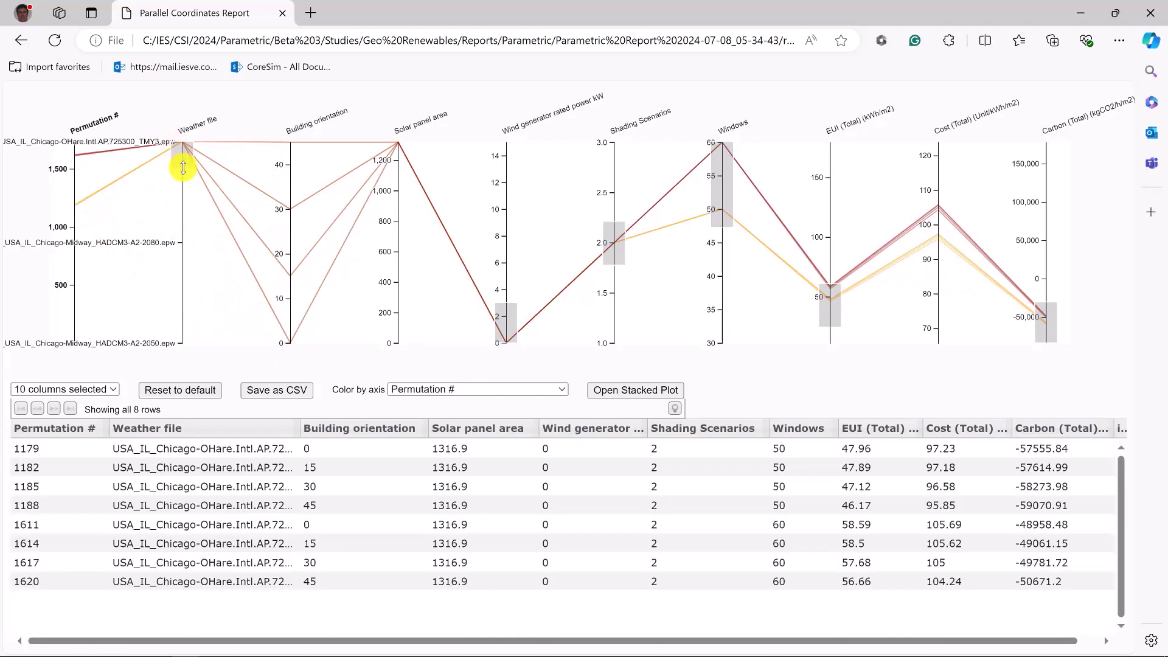
pyautogui.moveTo(183, 167); pyautogui.dragTo(178, 212)
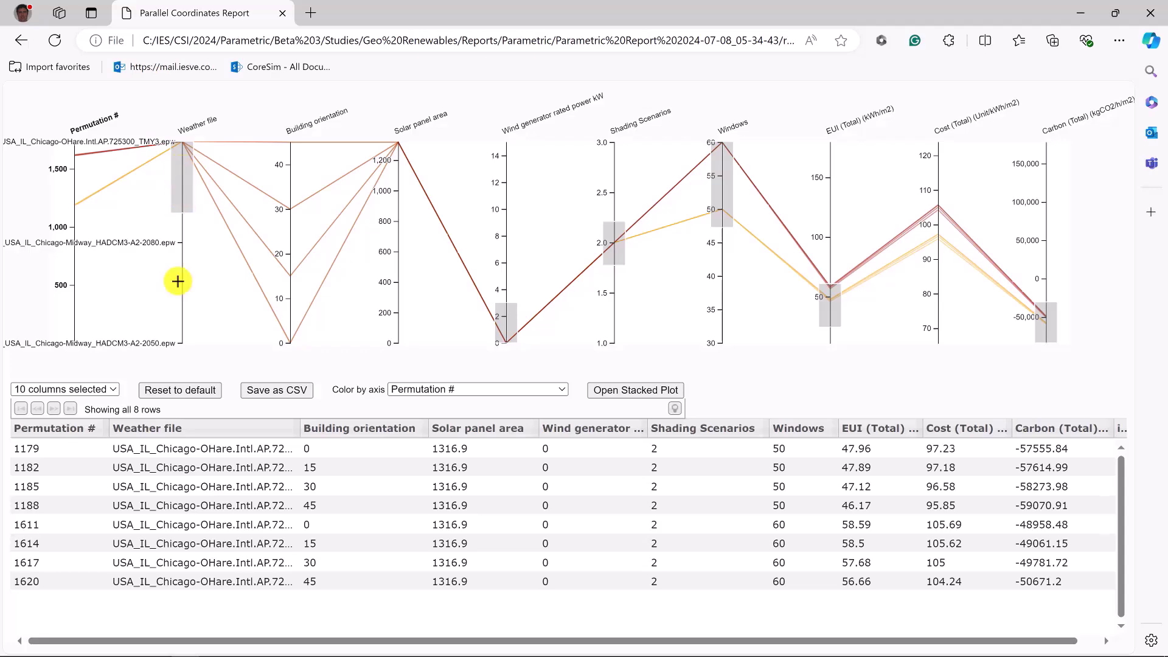
pyautogui.moveTo(177, 273); pyautogui.dragTo(164, 372)
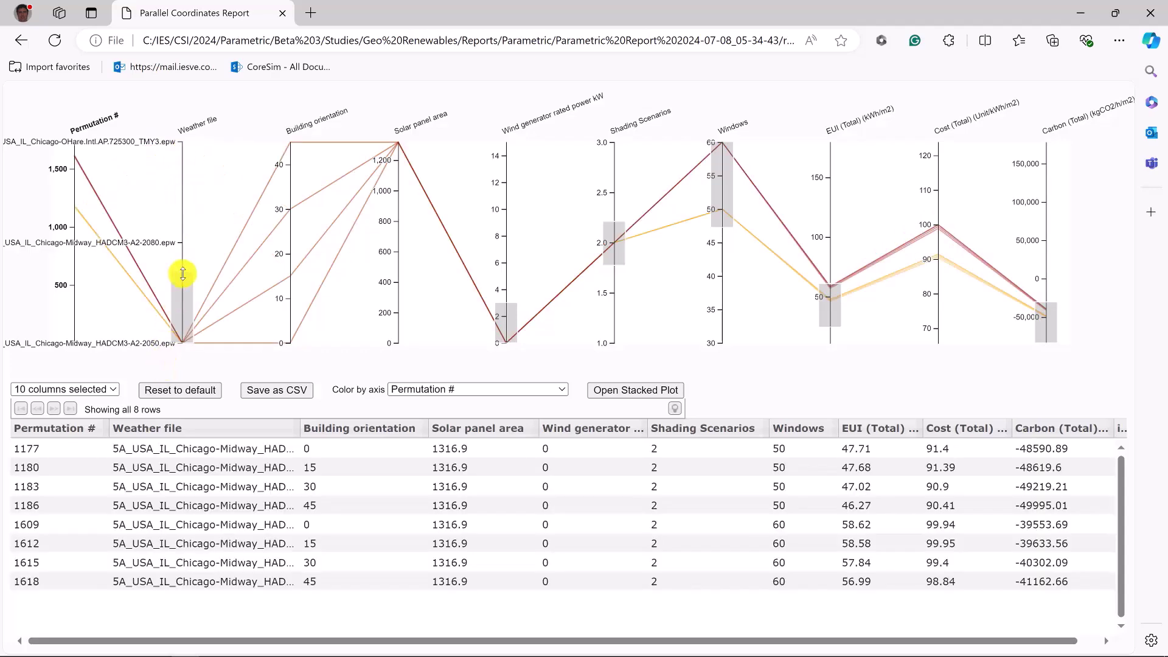
pyautogui.moveTo(183, 271); pyautogui.dragTo(182, 229)
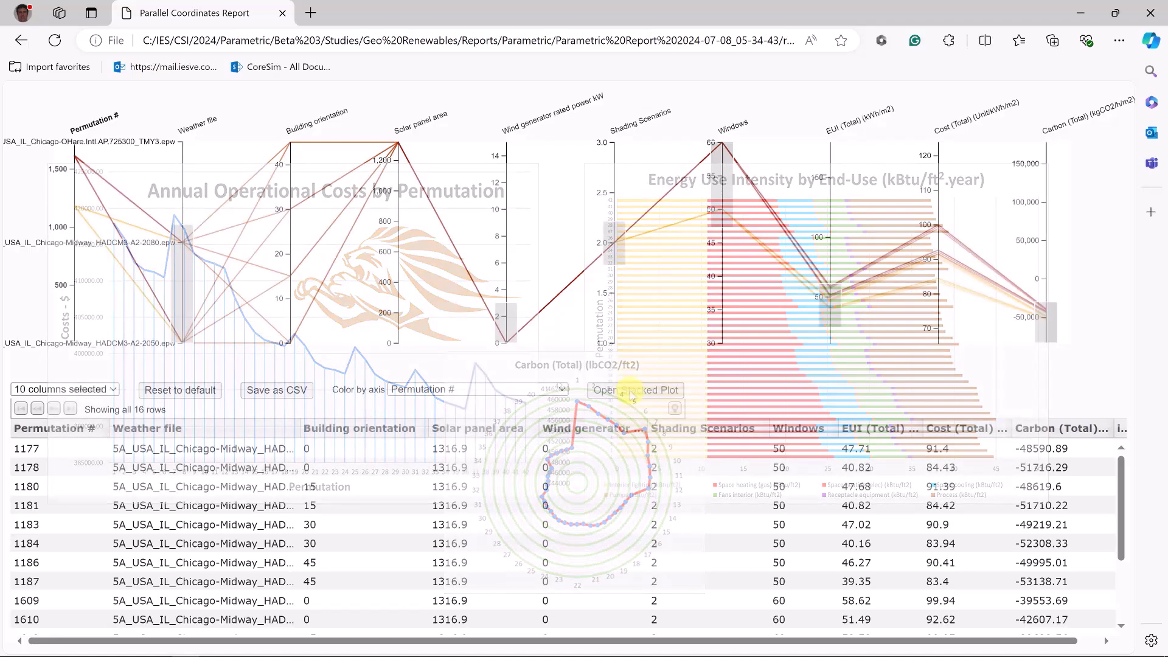
# Open the stacked energy and cost plots for the filtered runs
pyautogui.click(631, 393)
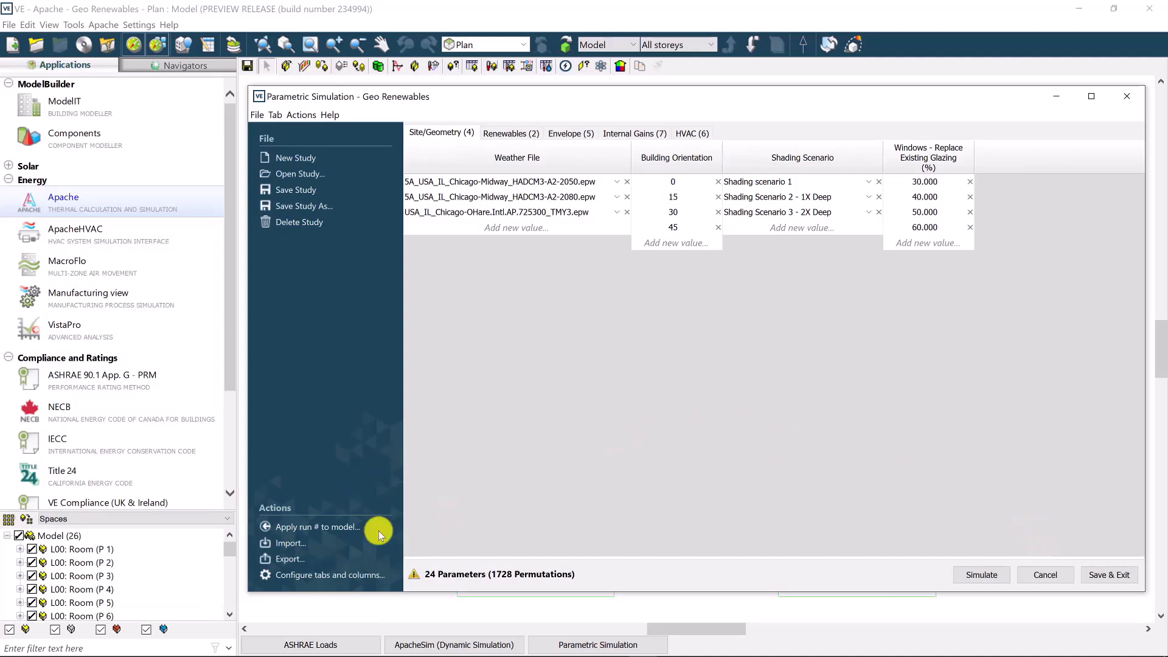
# Bring up Apply Run To Model and enter run number 1183
pyautogui.click(334, 525)
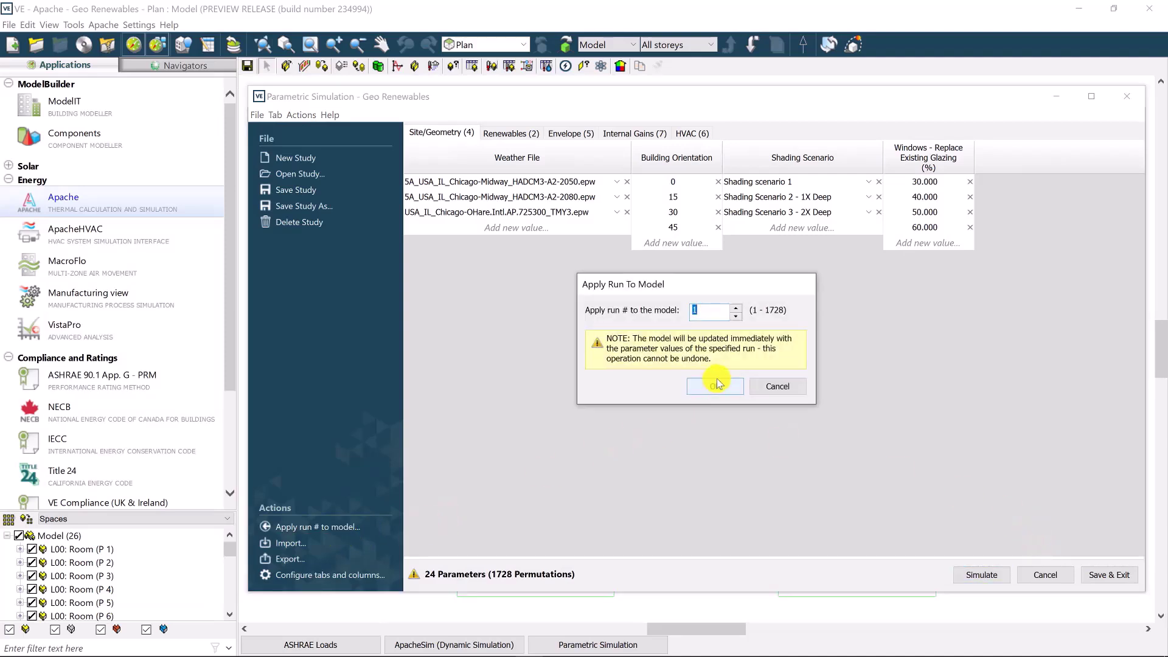
pyautogui.write('1183')
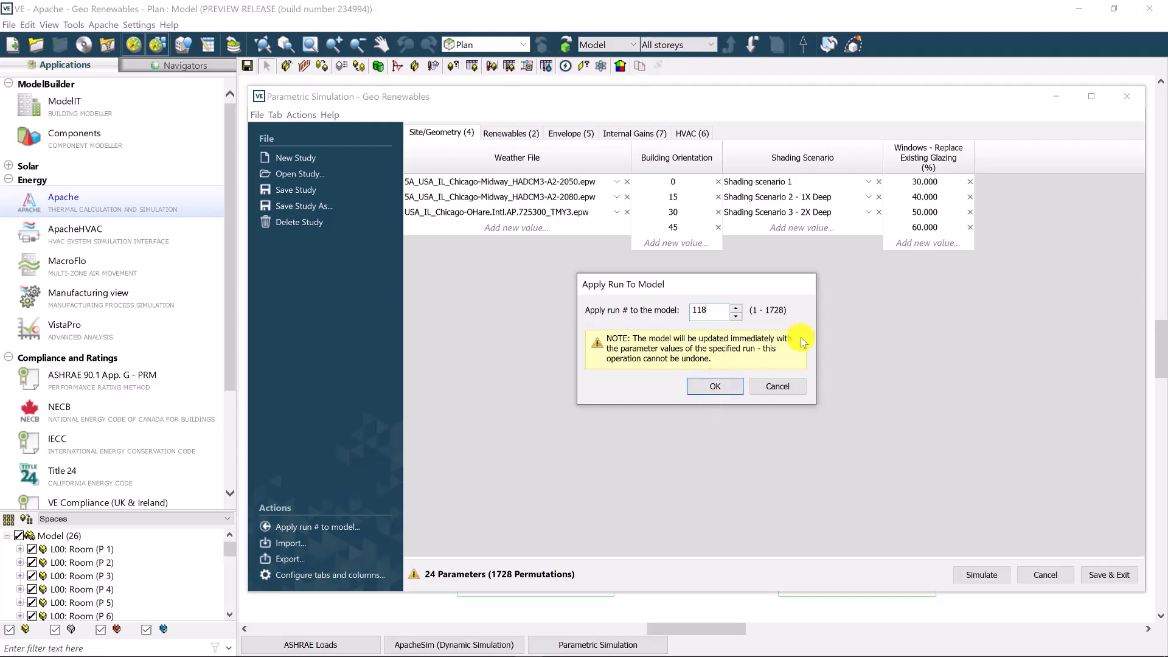